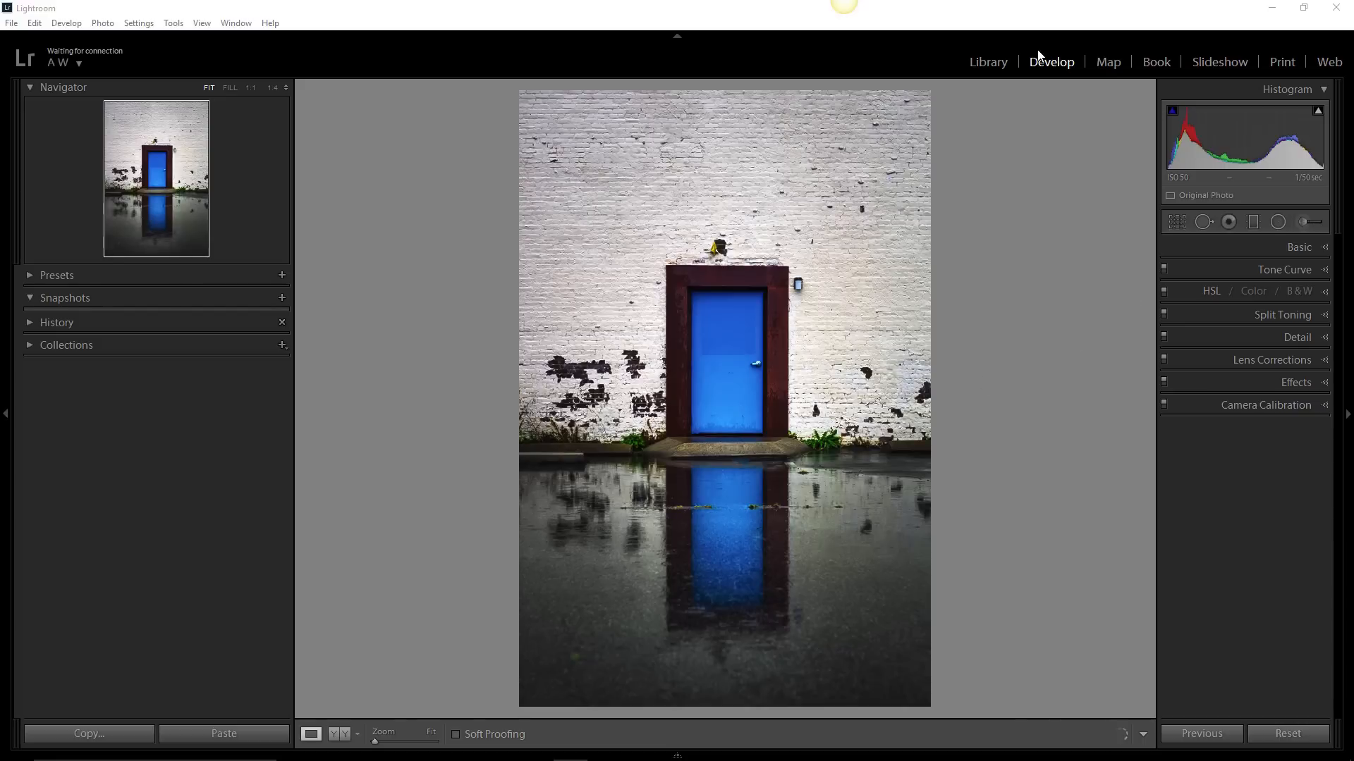
- Examine the HSL Hue, Saturation, Luminance and combined slider sets, and the Color view's all-colour and blue sliders
left_click(1205, 293)
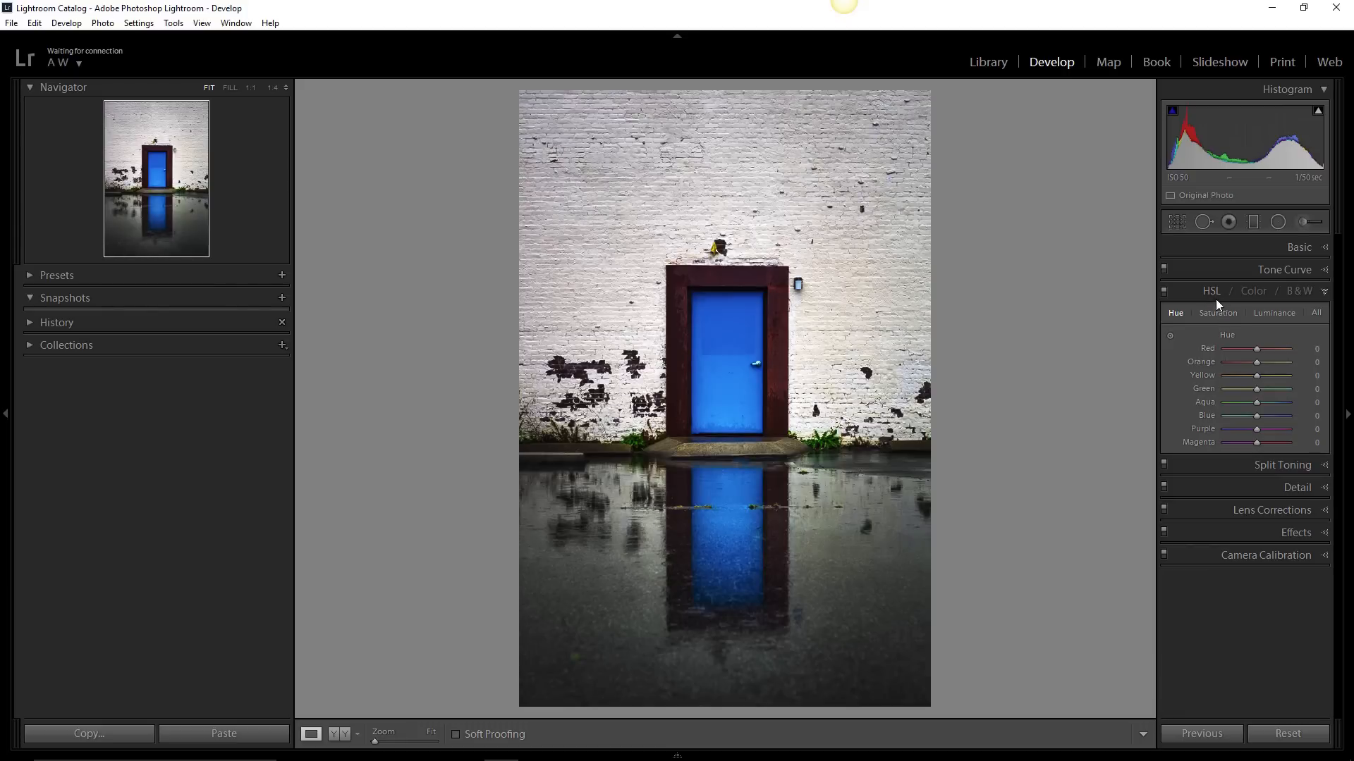
left_click(1315, 315)
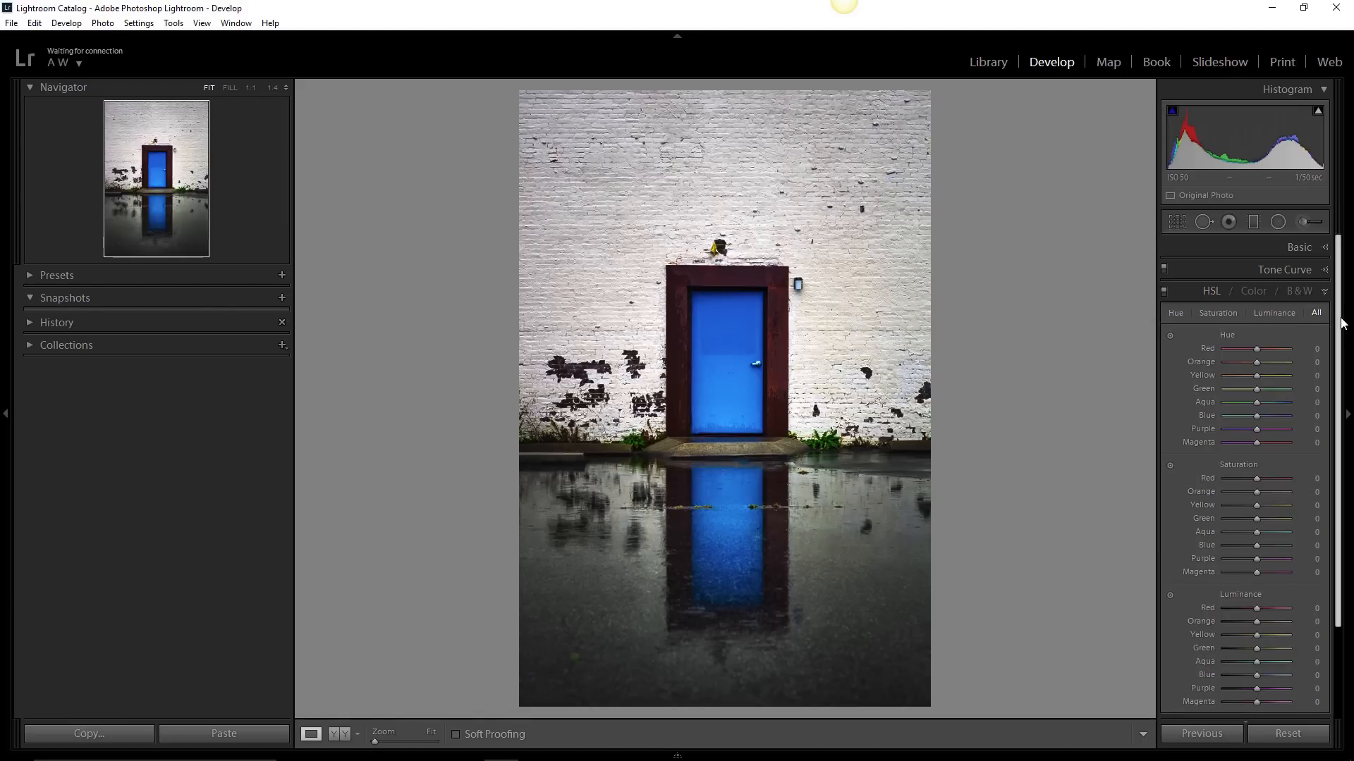
scroll(1342, 323, "down", 1)
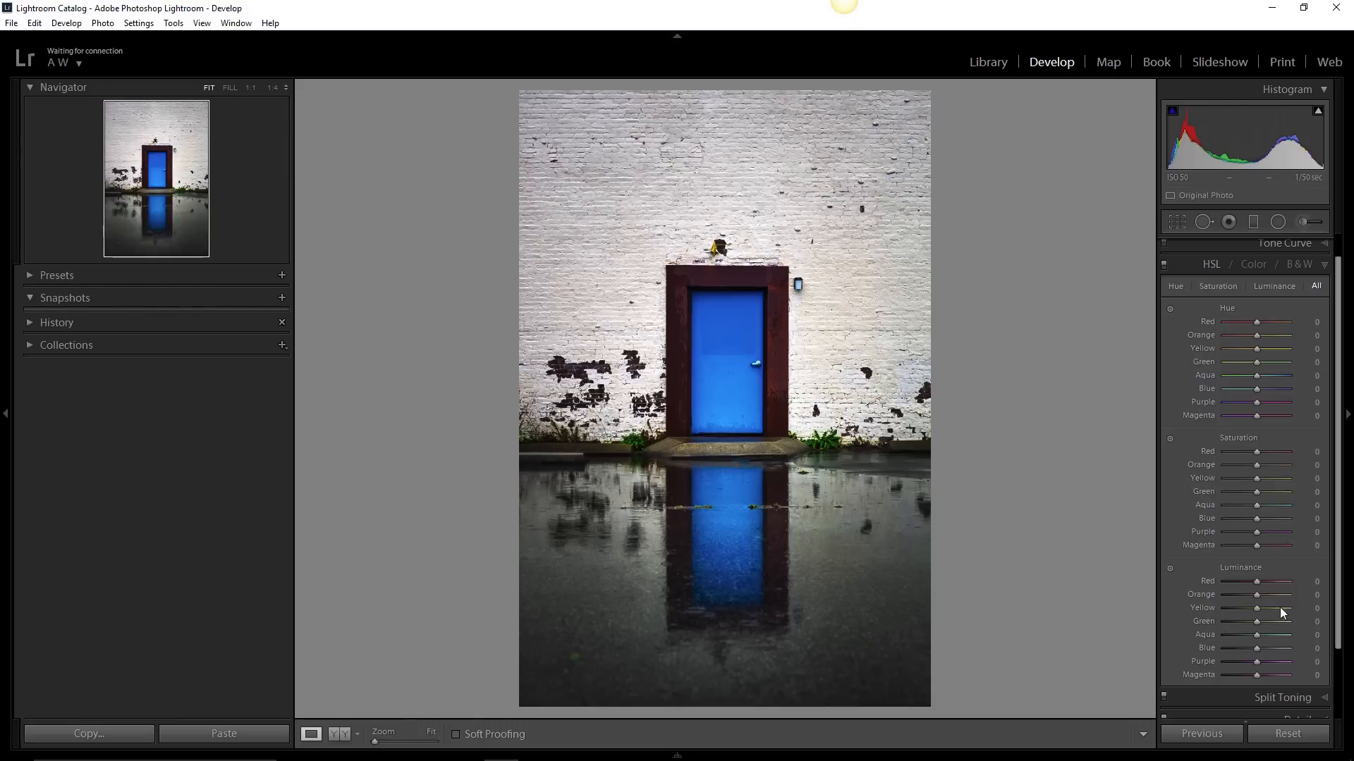
left_click(1178, 286)
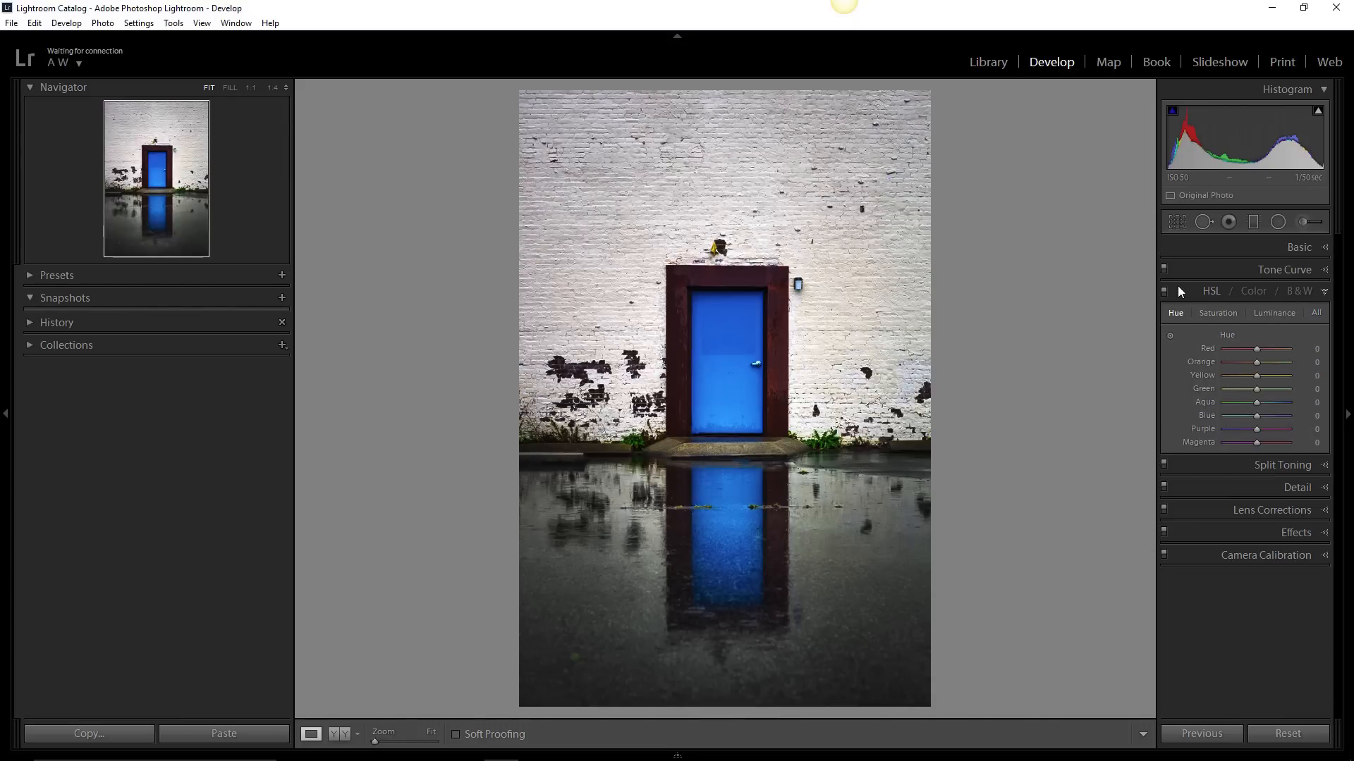
left_click(1220, 312)
left_click(1268, 313)
left_click(1253, 290)
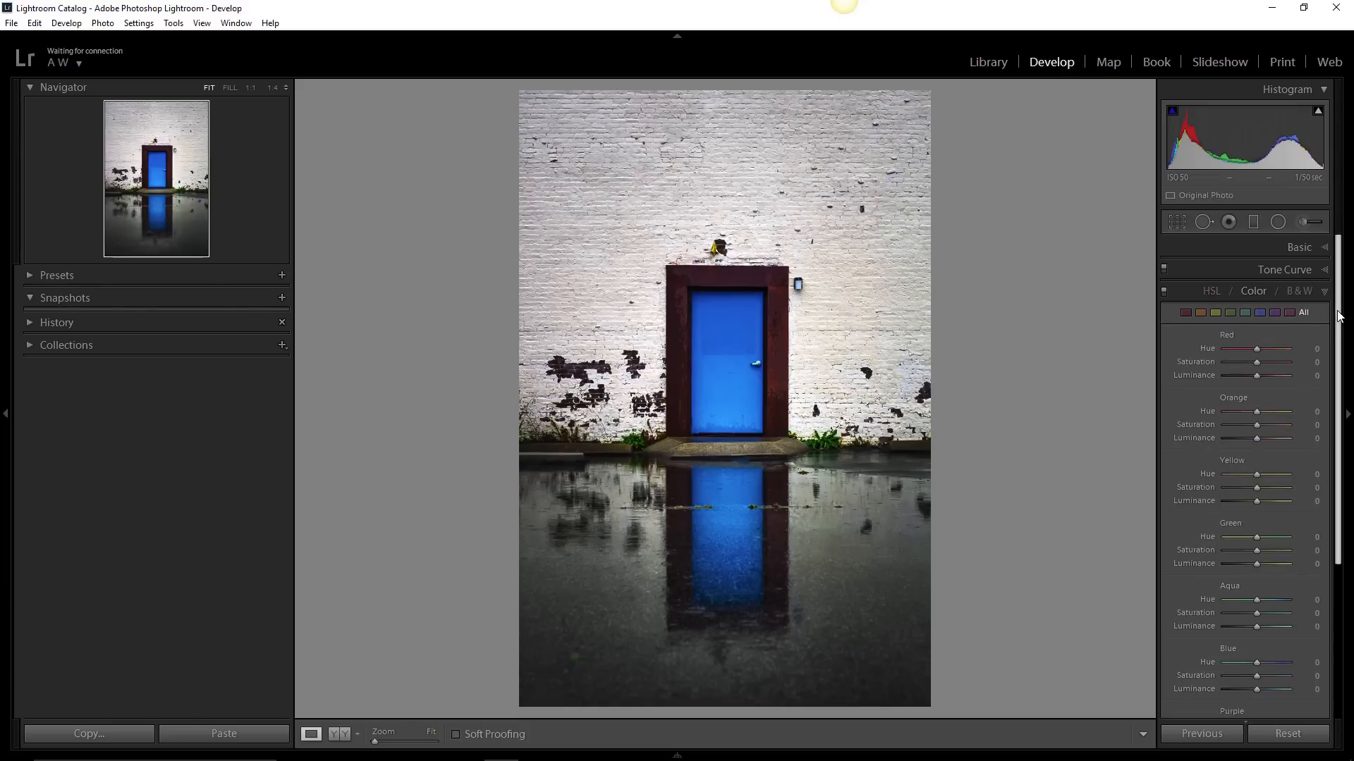
left_click_drag(1337, 312, 1338, 321)
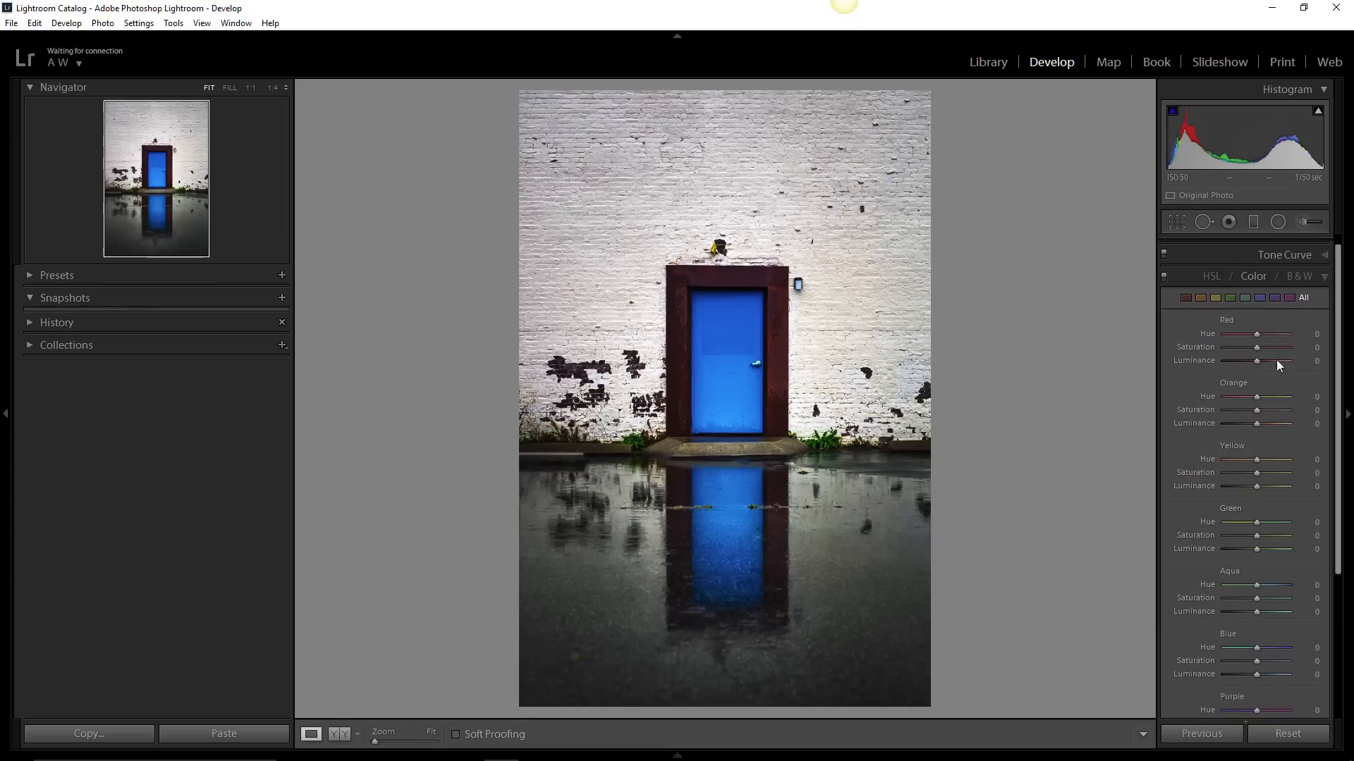
left_click(1260, 298)
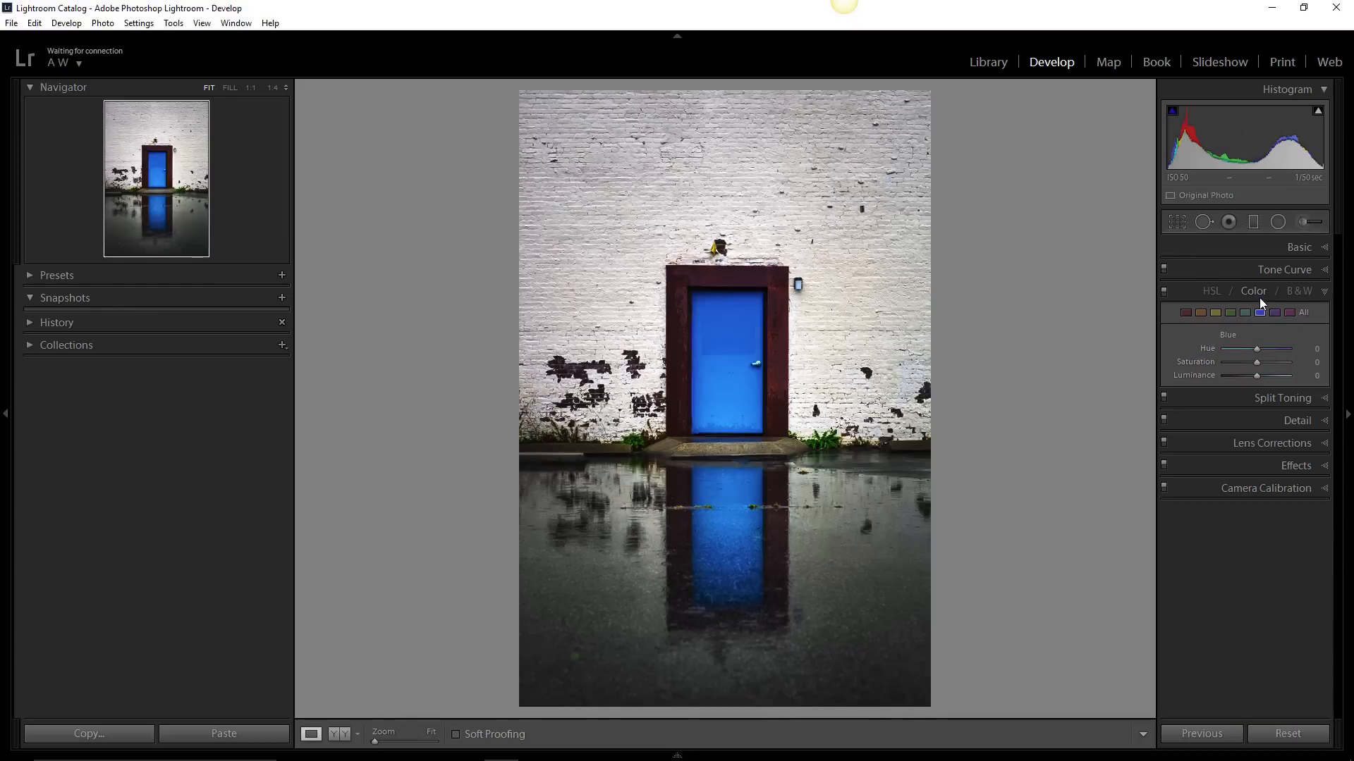
- Show all HSL sliders together and set the blue luminance to +40 to brighten the door
left_click(1211, 294)
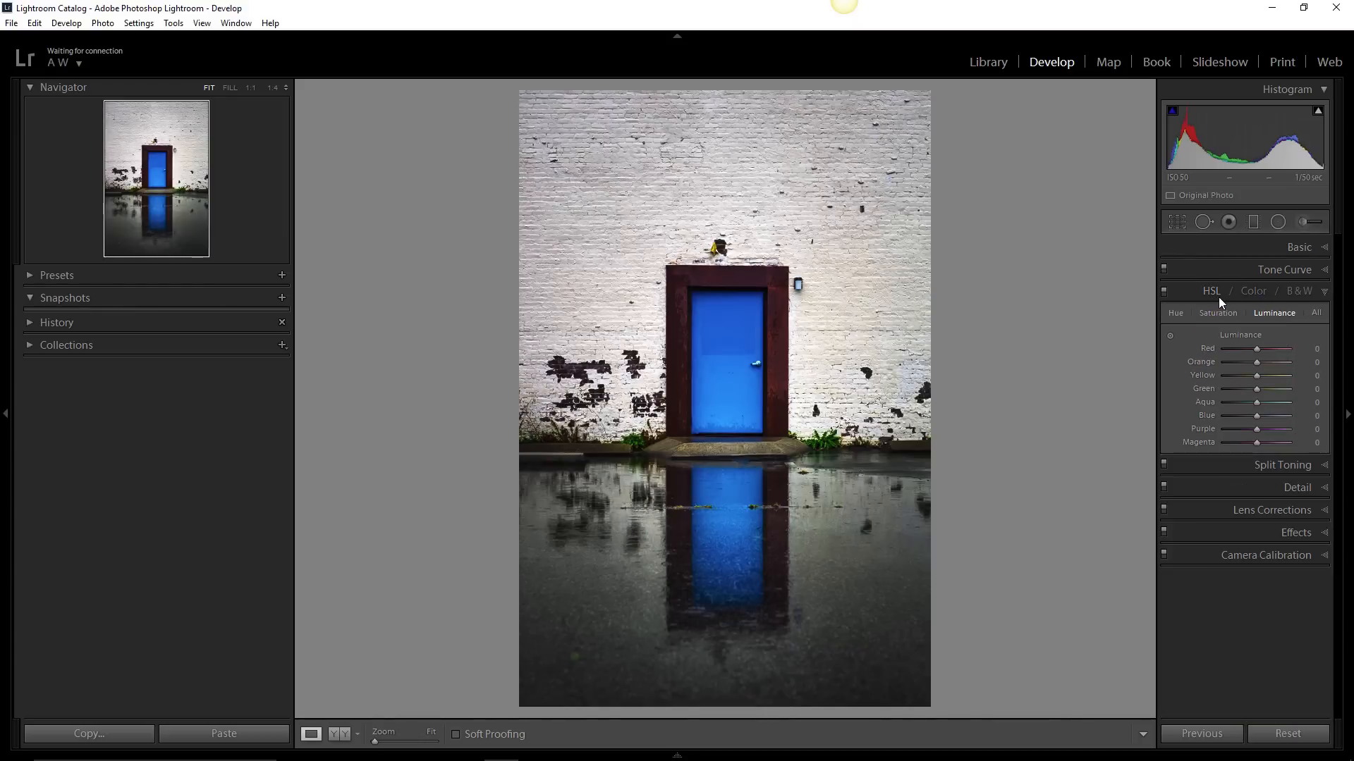
left_click(1313, 314)
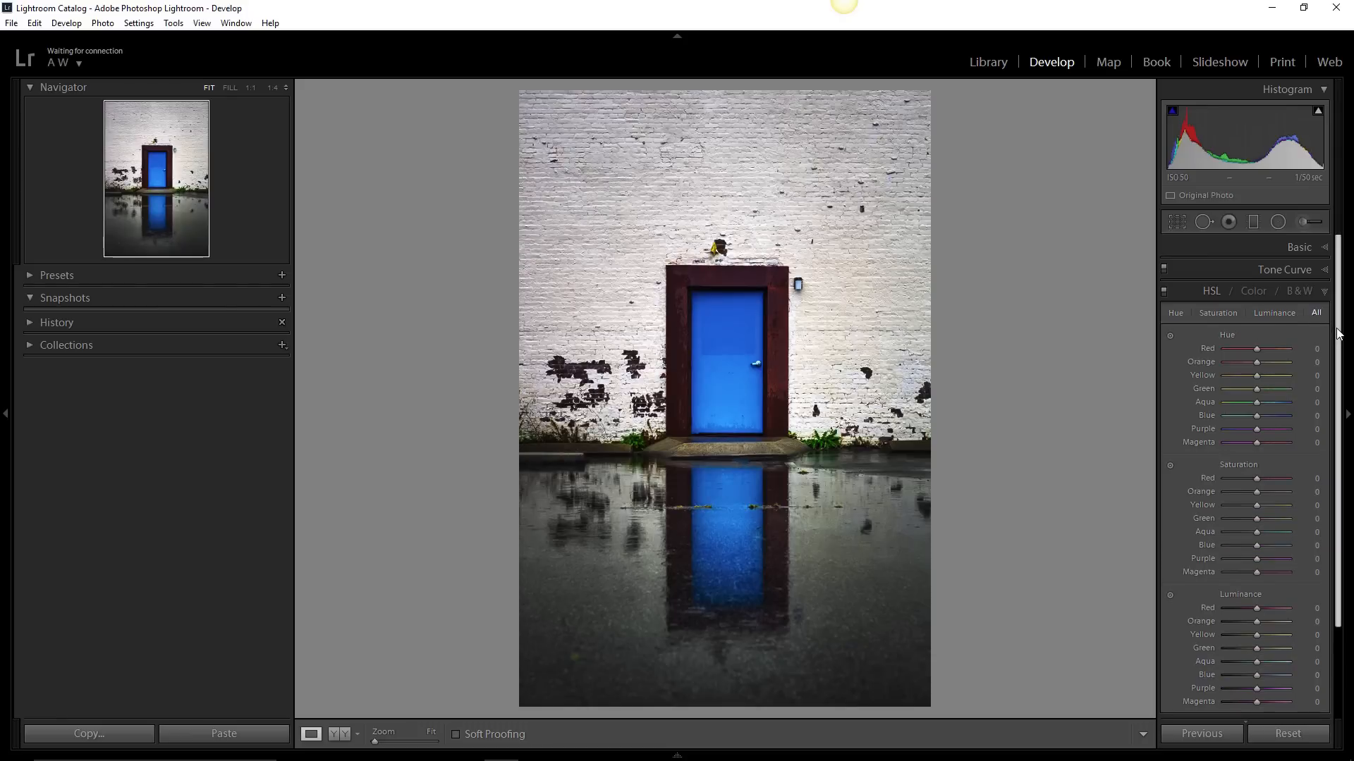
left_click_drag(1337, 327, 1339, 365)
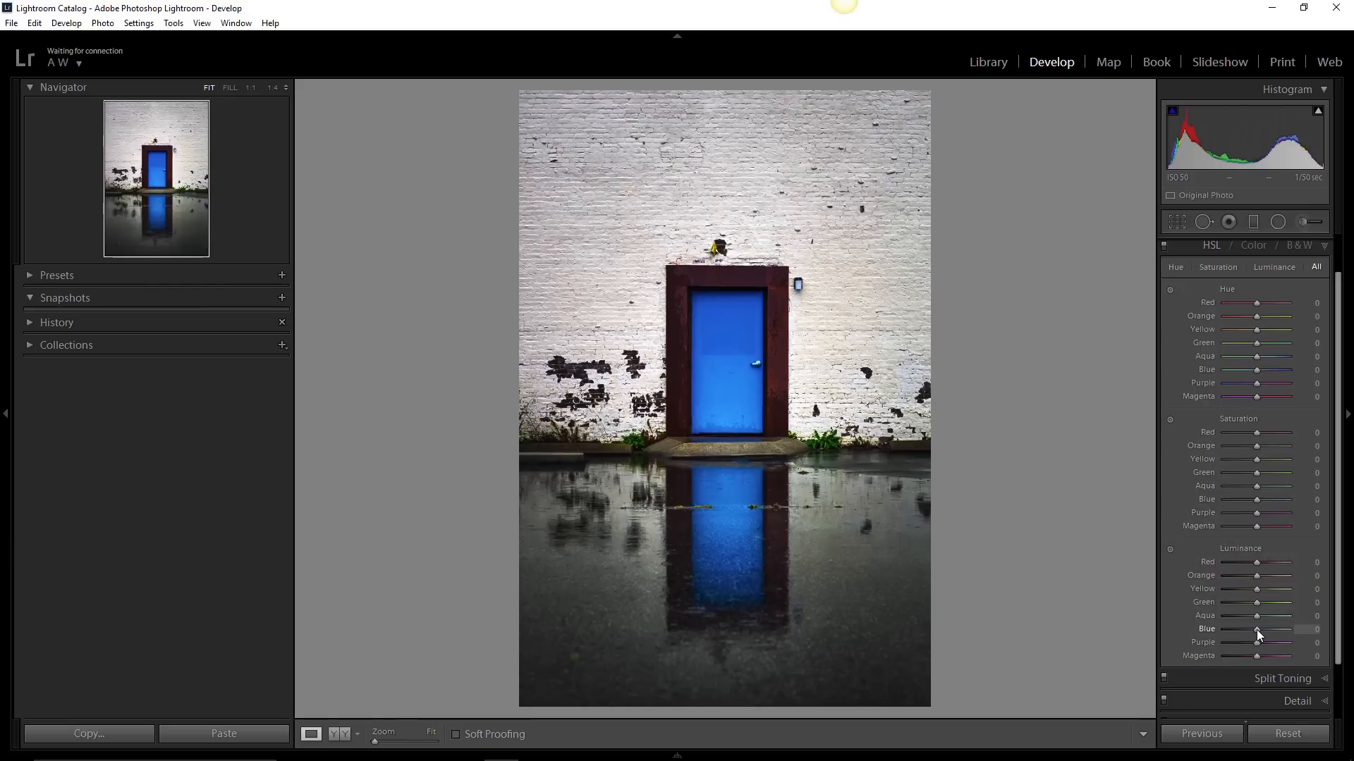
left_click_drag(1257, 630, 1284, 629)
mouse_move(1269, 627)
left_mouse_down()
mouse_move(1245, 629)
mouse_move(1271, 628)
left_mouse_up()
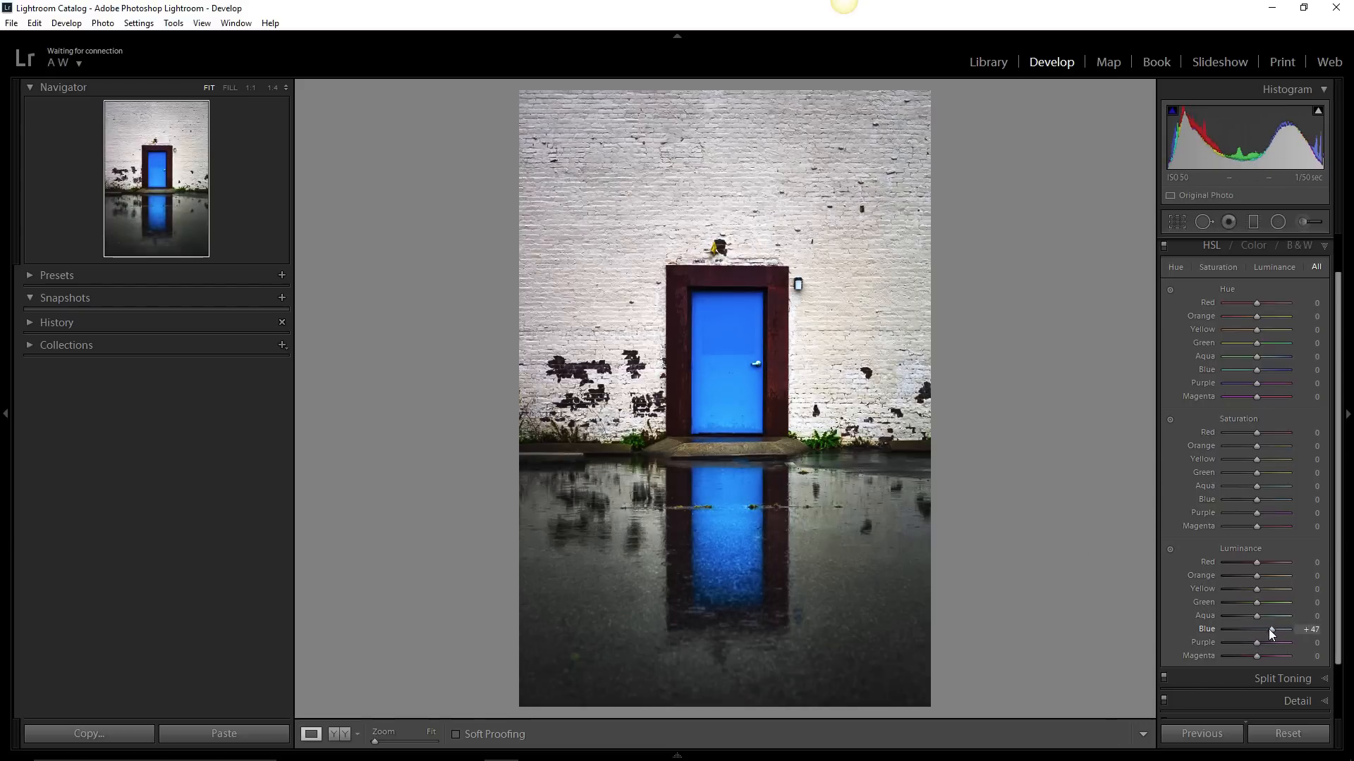
mouse_move(1271, 629)
left_mouse_down()
mouse_move(1283, 628)
mouse_move(1242, 625)
mouse_move(1283, 627)
mouse_move(1244, 626)
mouse_move(1267, 631)
left_mouse_up()
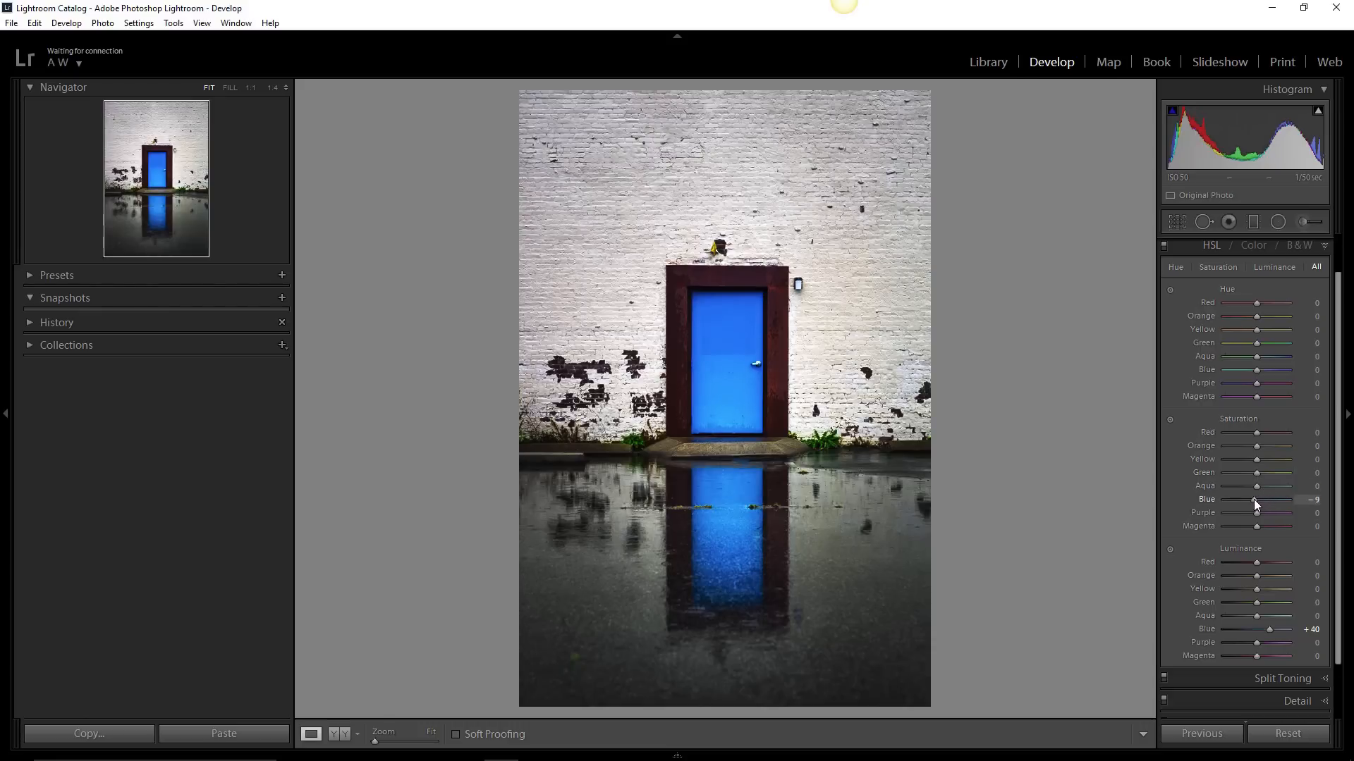
- Try the blue saturation at -100, settle it at +18, and set the blue hue to +7
left_click_drag(1253, 499, 1213, 498)
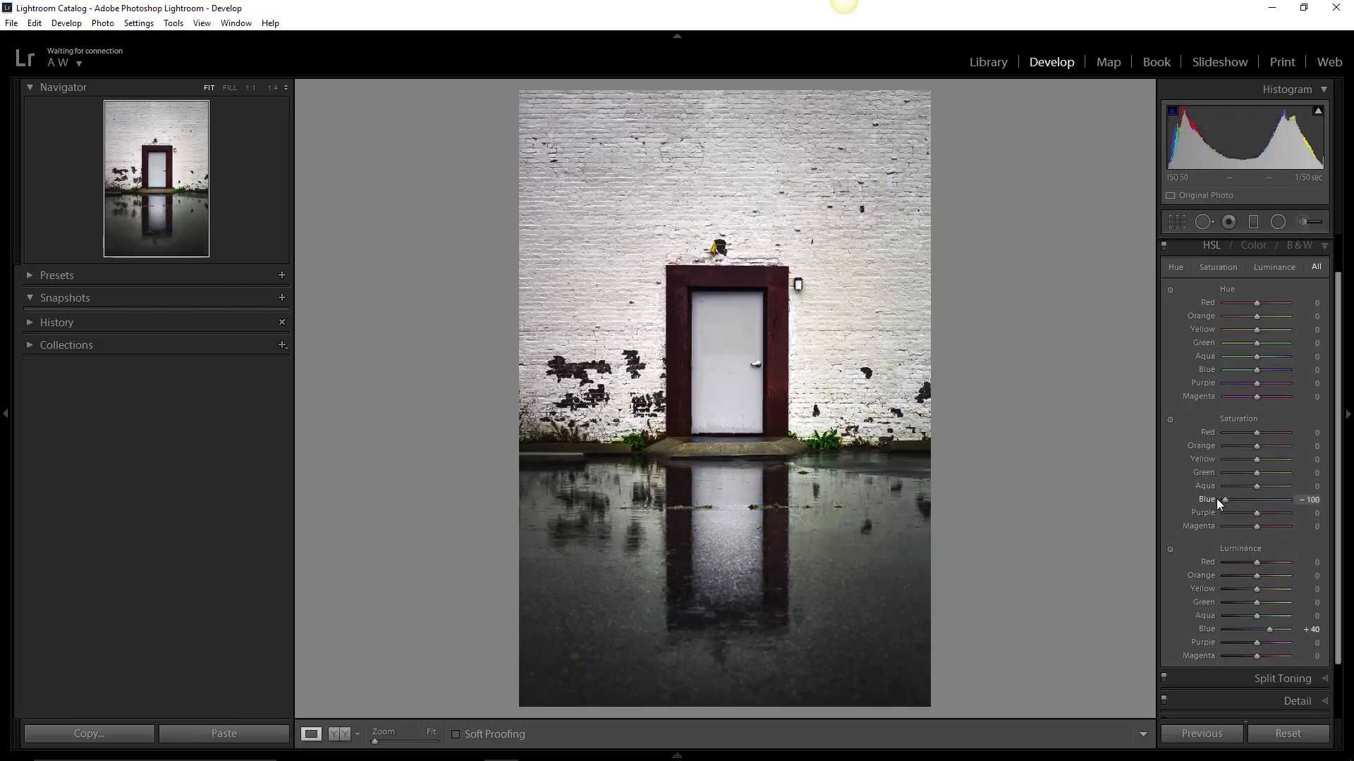
left_click_drag(1229, 501, 1261, 504)
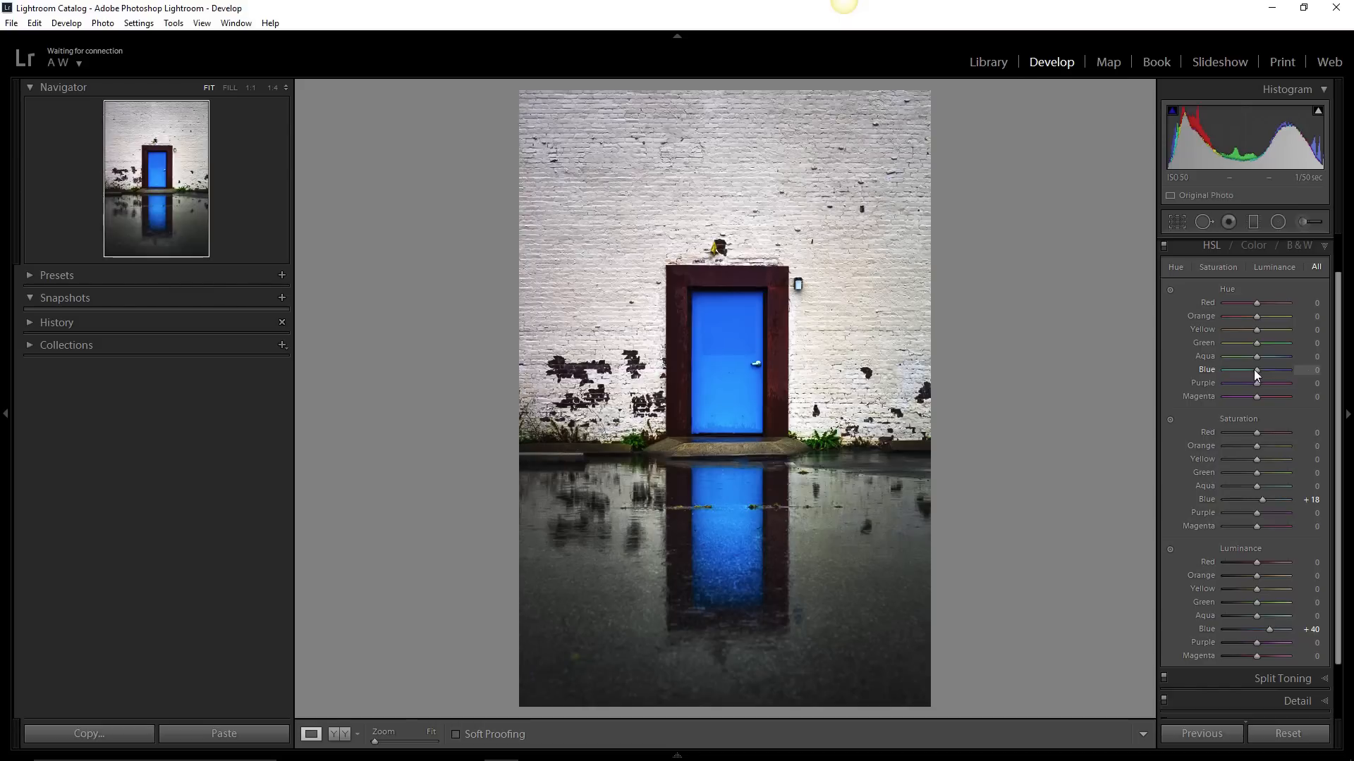
mouse_move(1254, 369)
left_mouse_down()
mouse_move(1223, 369)
mouse_move(1267, 367)
left_mouse_up()
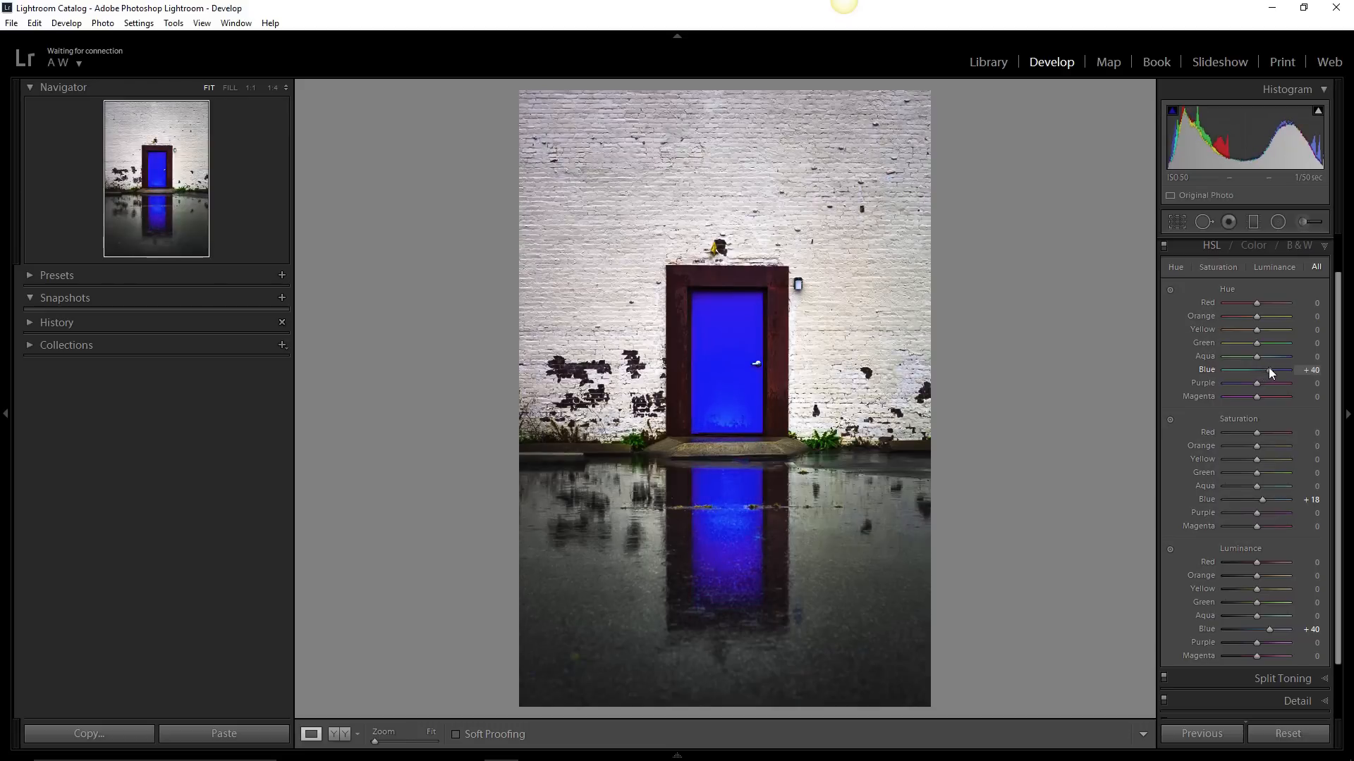
double_click(1262, 368)
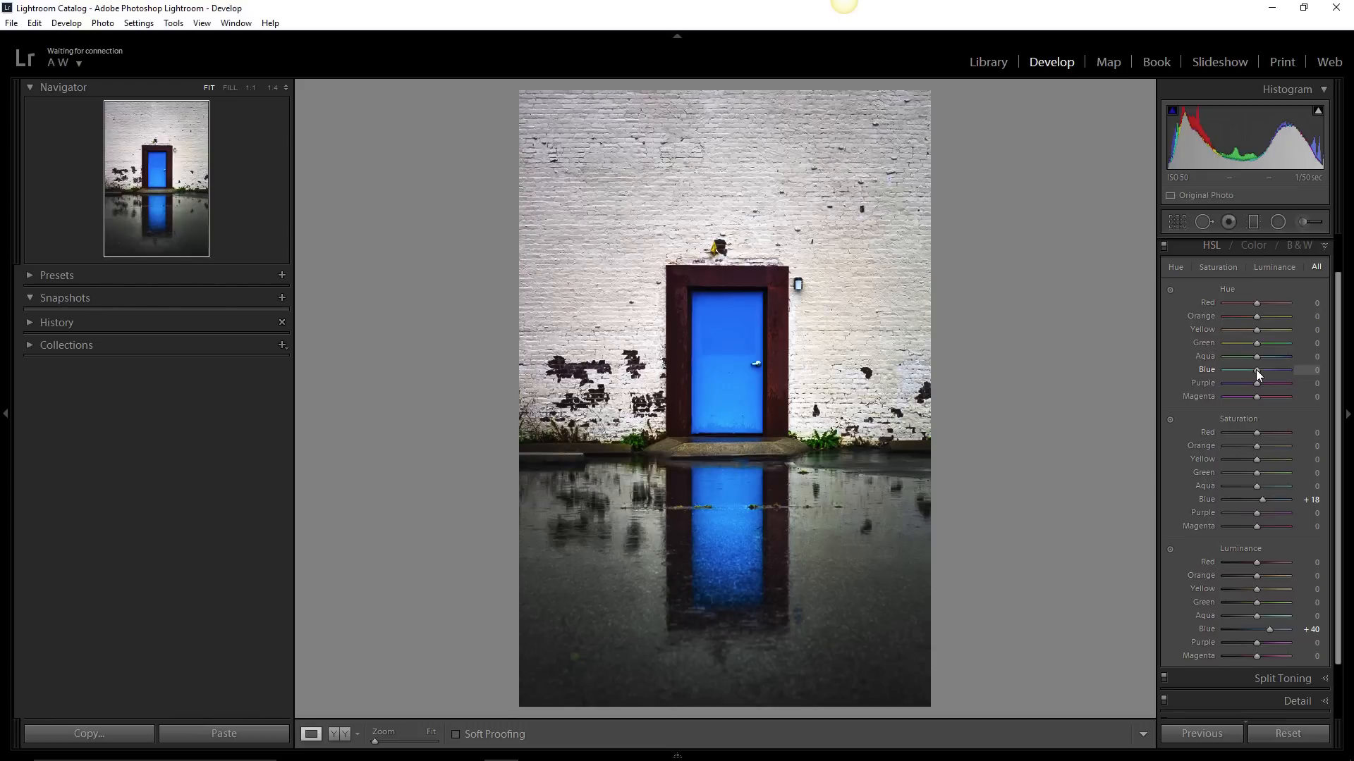
left_click_drag(1255, 370, 1258, 369)
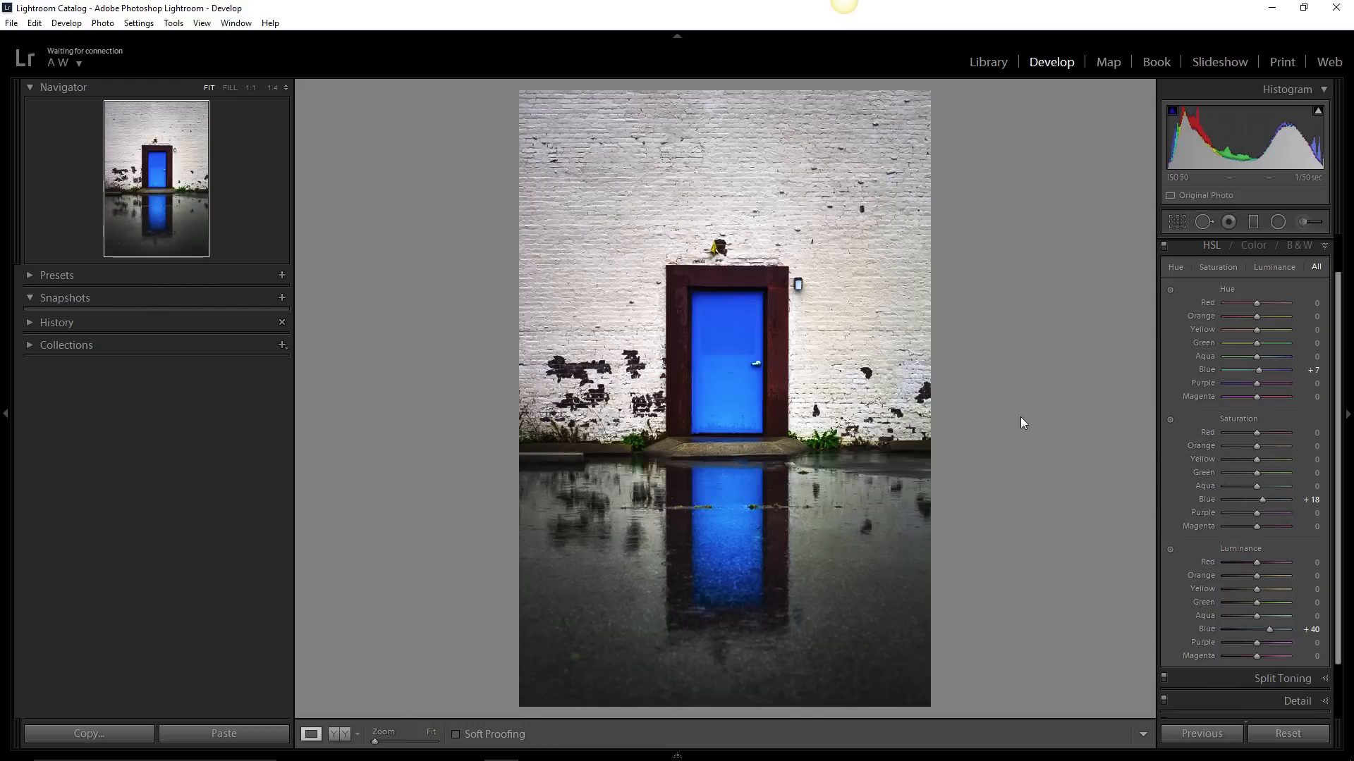
- Set the green luminance to +58 and the green saturation to -58, checking the plants beside the door up close
left_click(826, 446)
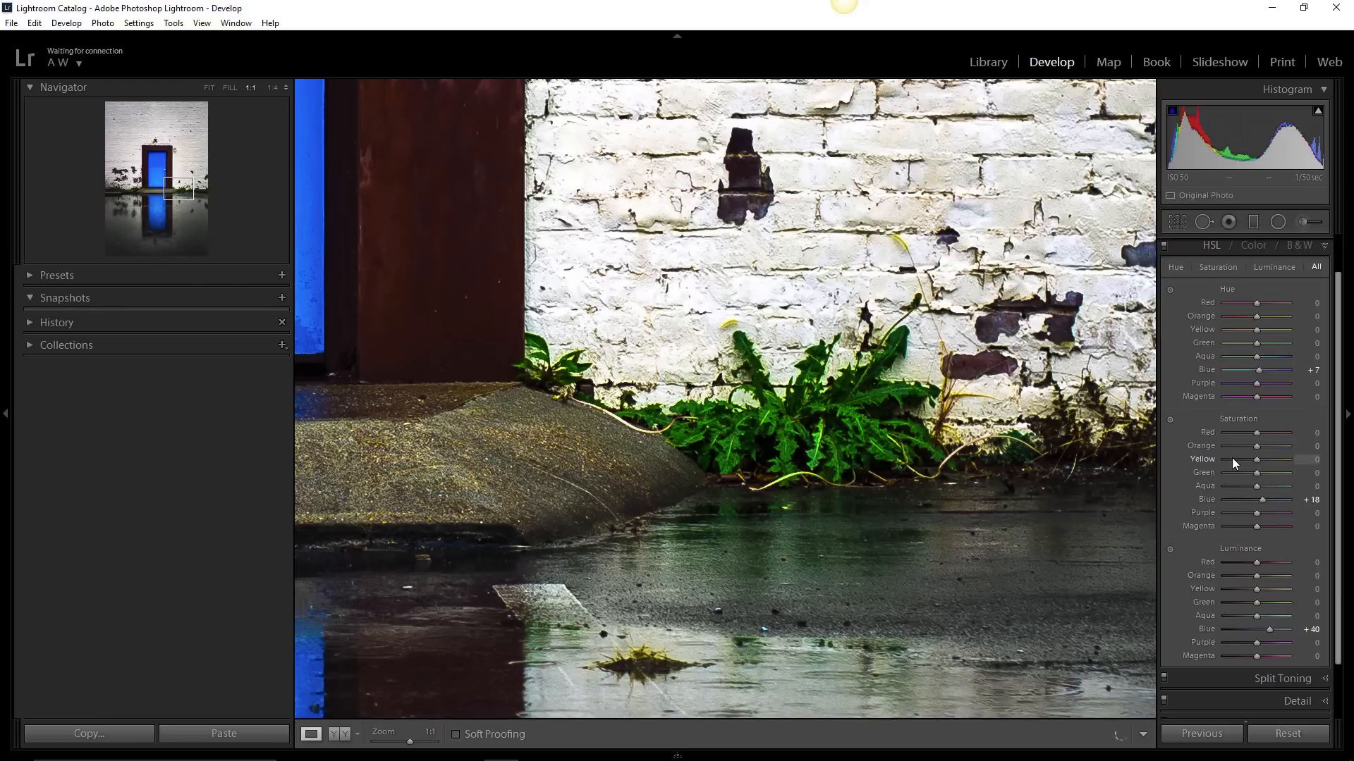
mouse_move(1258, 590)
left_mouse_down()
mouse_move(1271, 587)
mouse_move(1242, 586)
mouse_move(1275, 602)
left_mouse_up()
double_click(1246, 589)
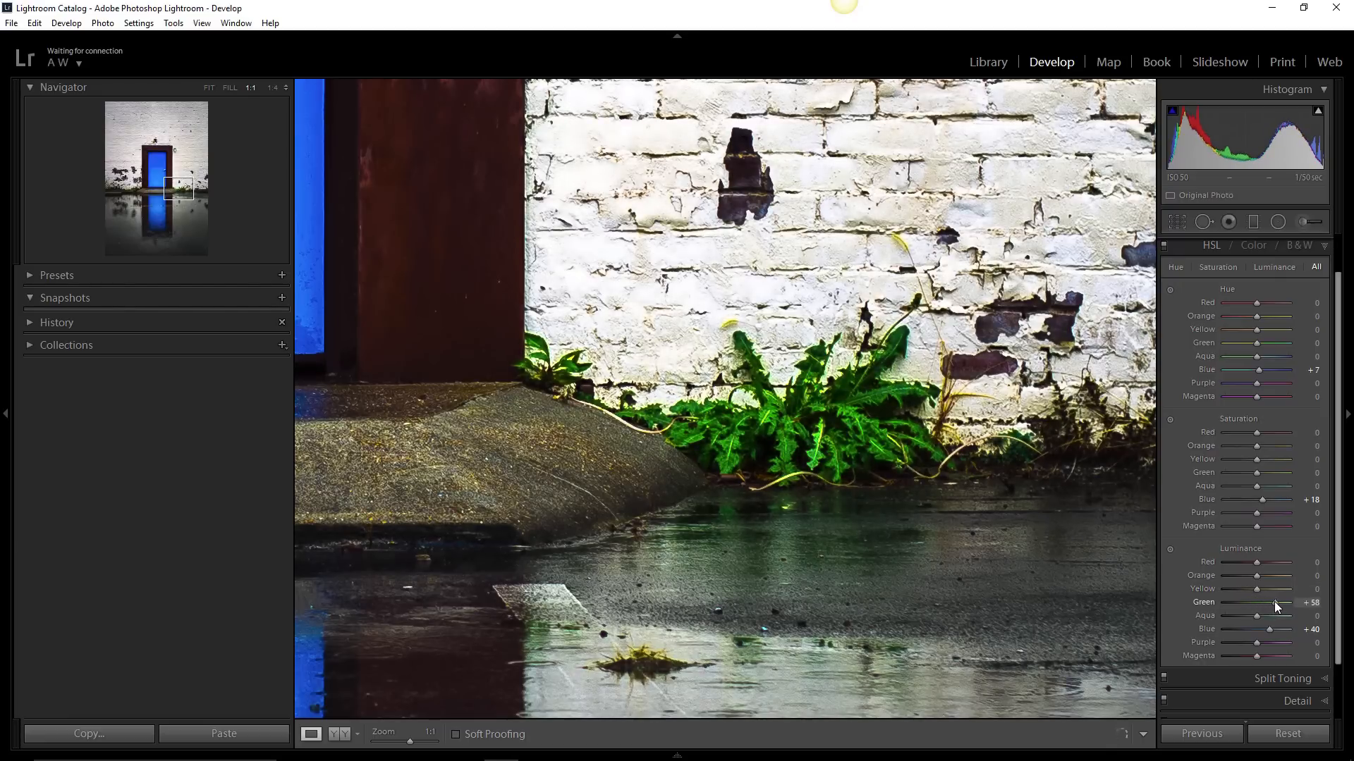
left_click(1048, 462)
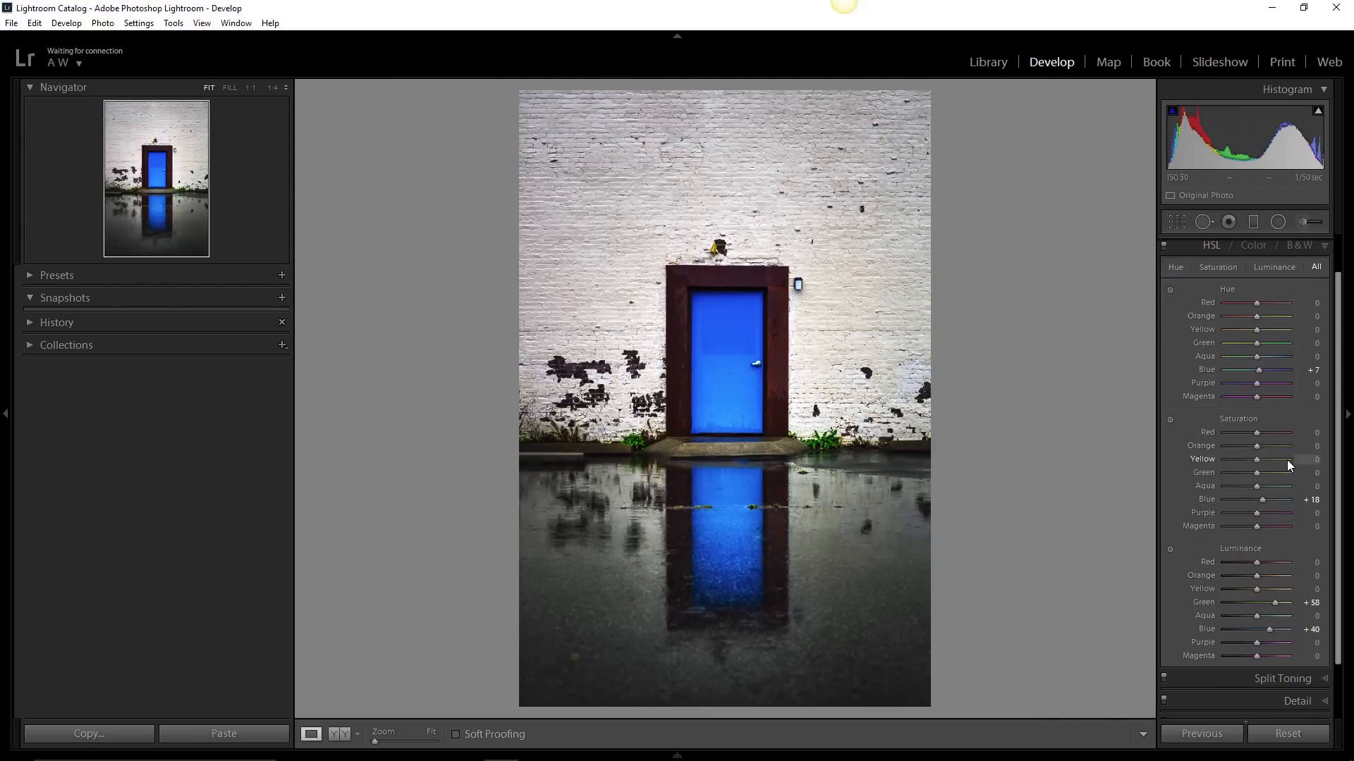
left_click(830, 433)
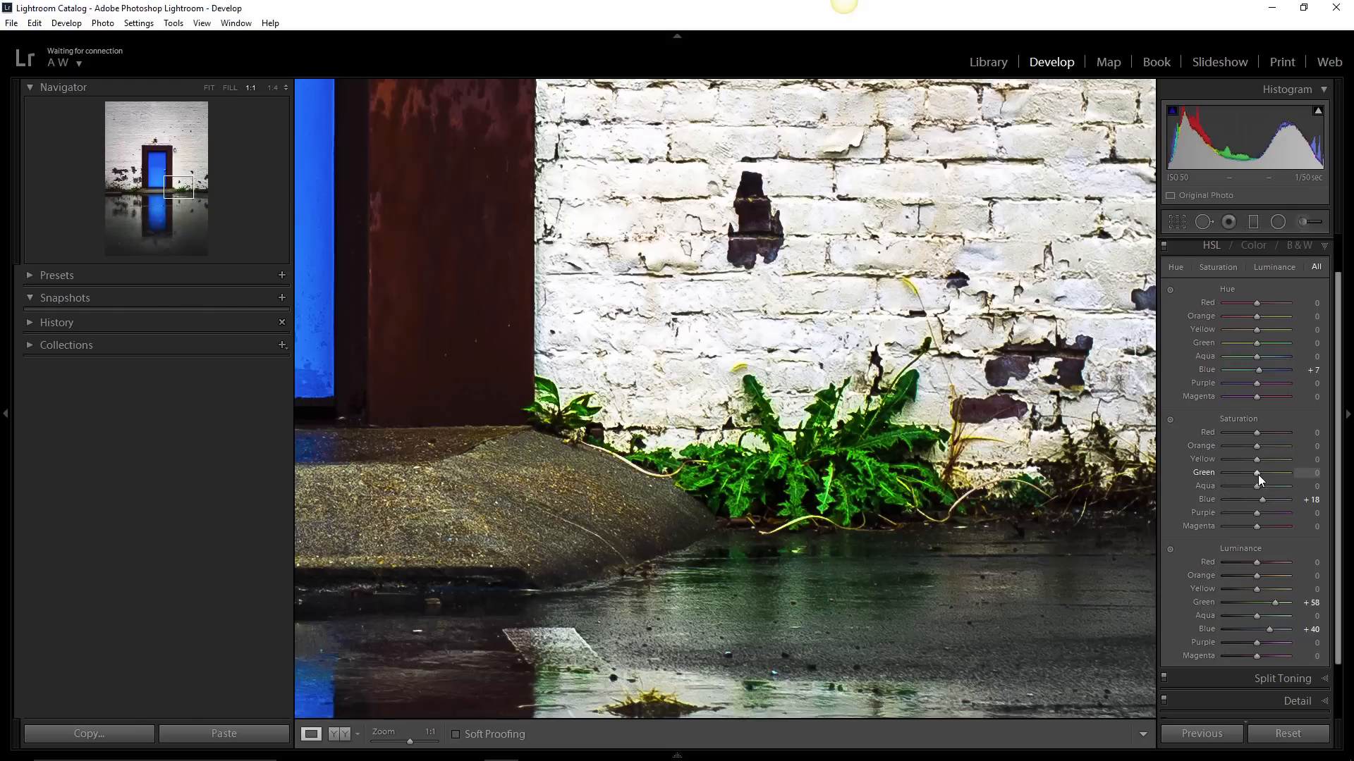
left_click_drag(1256, 474, 1251, 472)
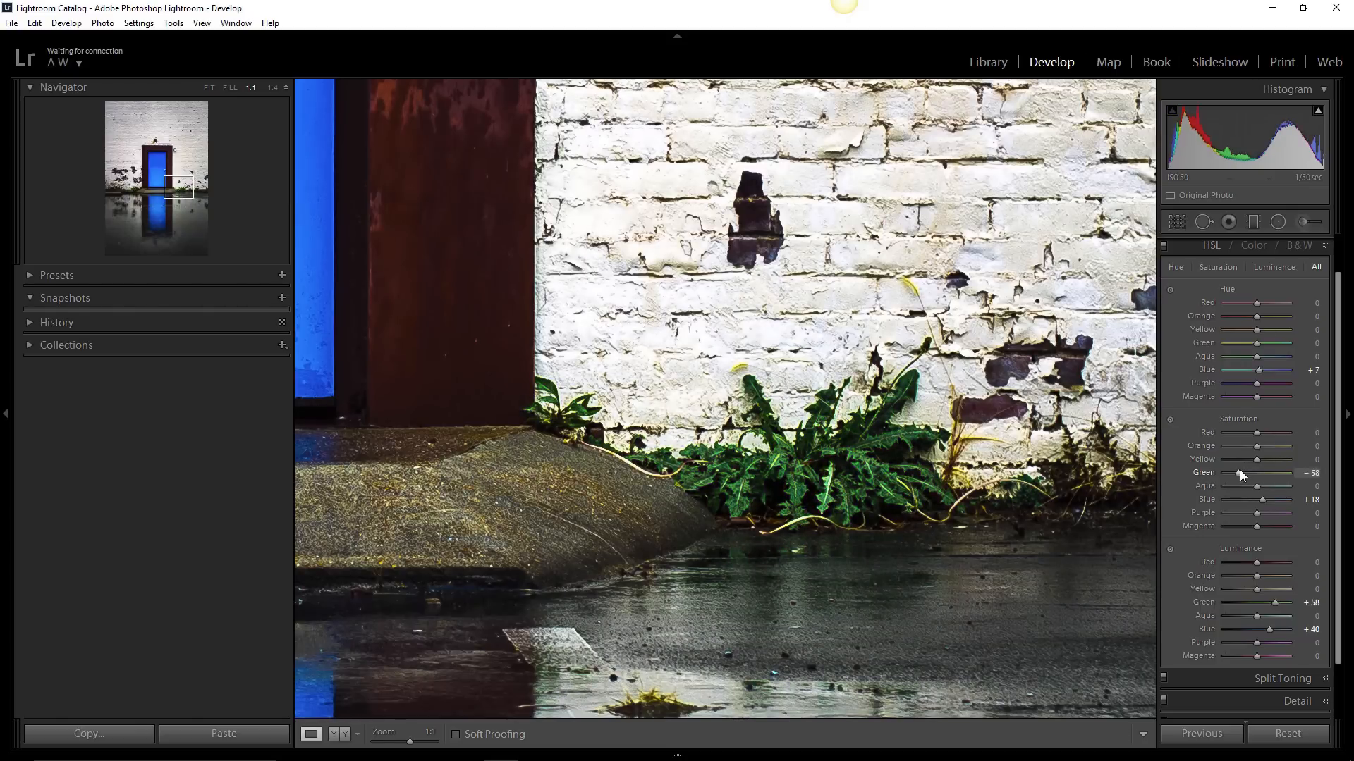
left_click(864, 457)
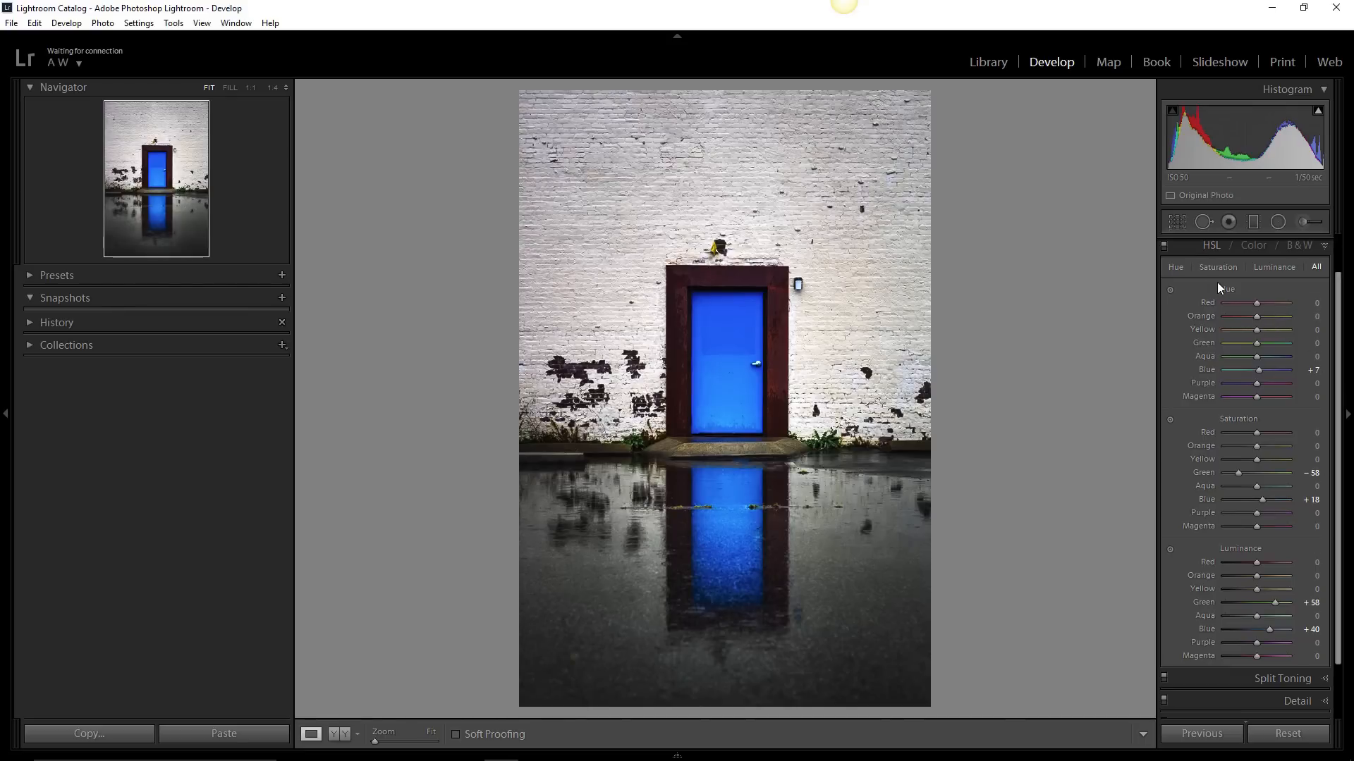
- Reset all Hue, Saturation and Luminance adjustments to zero
double_click(1231, 420)
double_click(1250, 553)
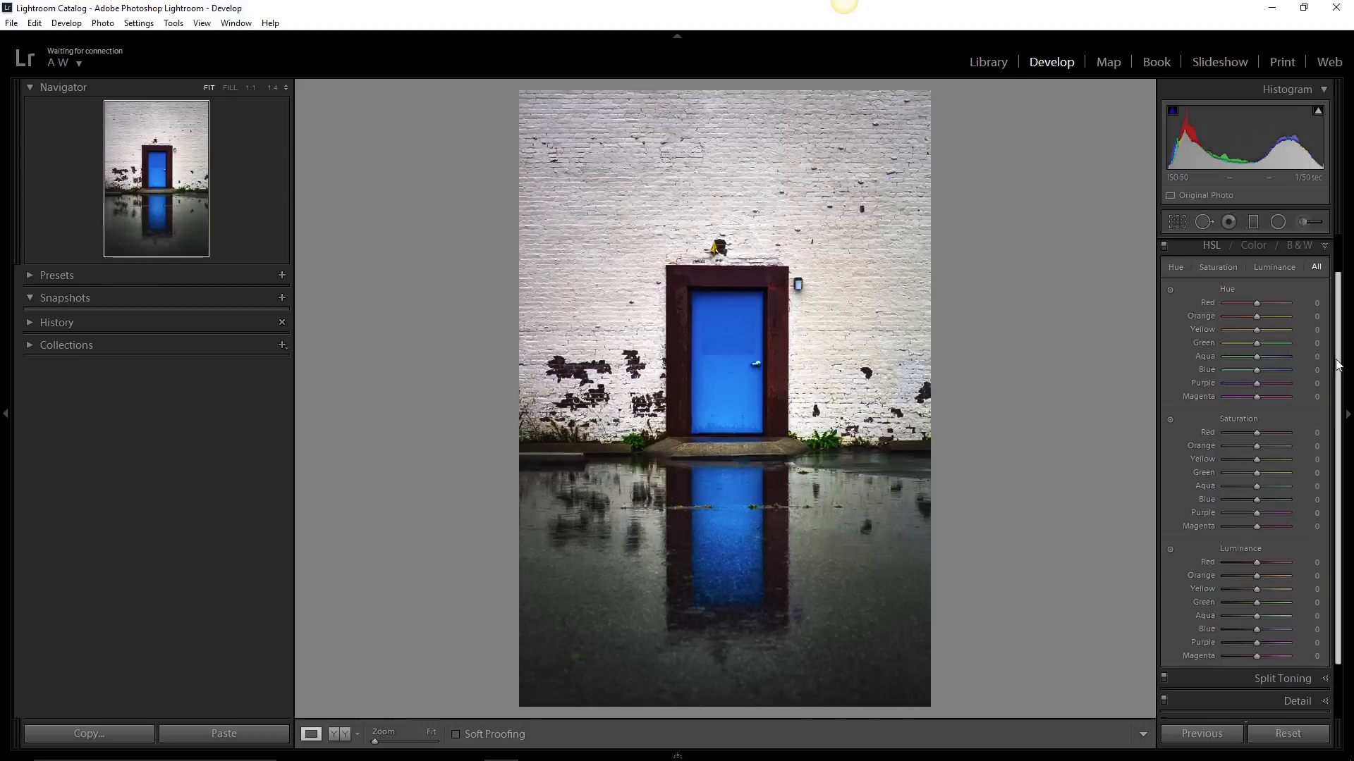
- Convert the photo to black and white and set Blue in the Black & White Mix to +44
scroll(1278, 282, "up", 1)
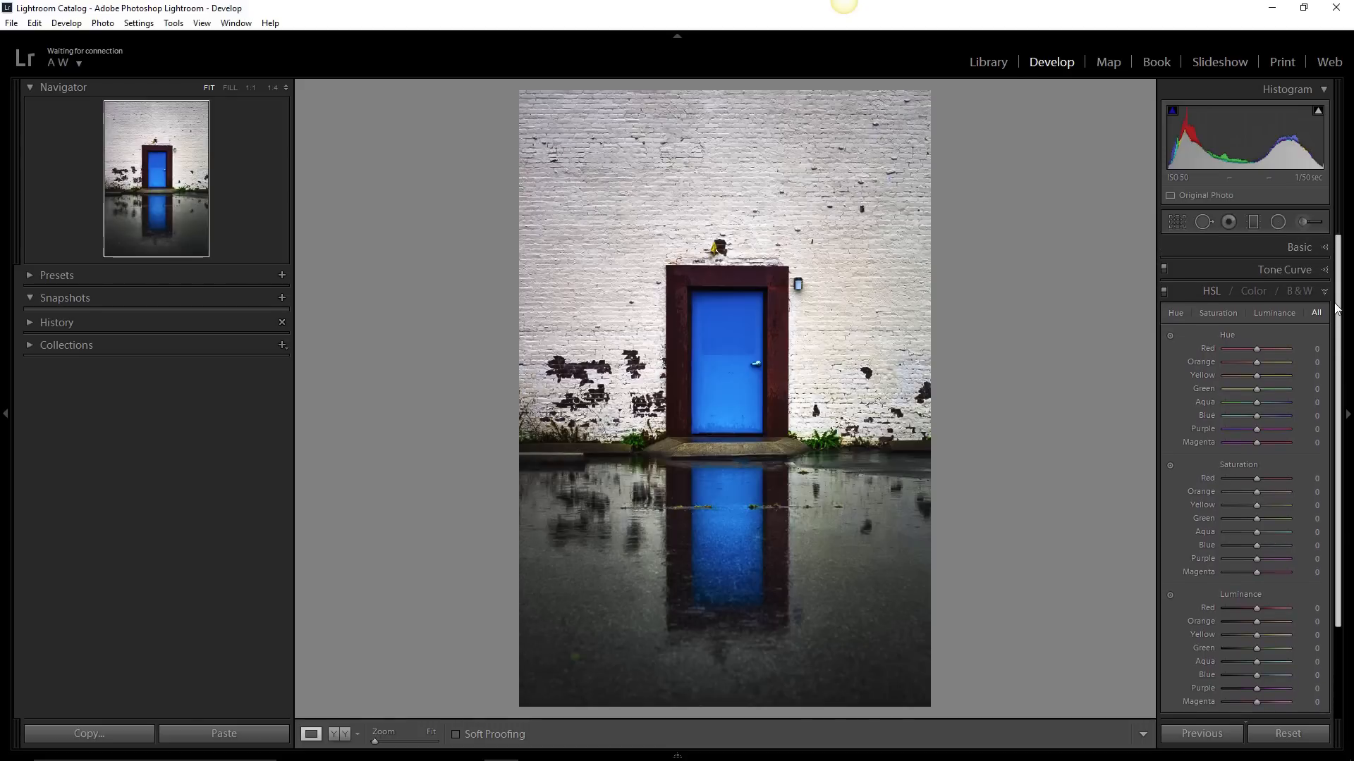
left_click(1295, 292)
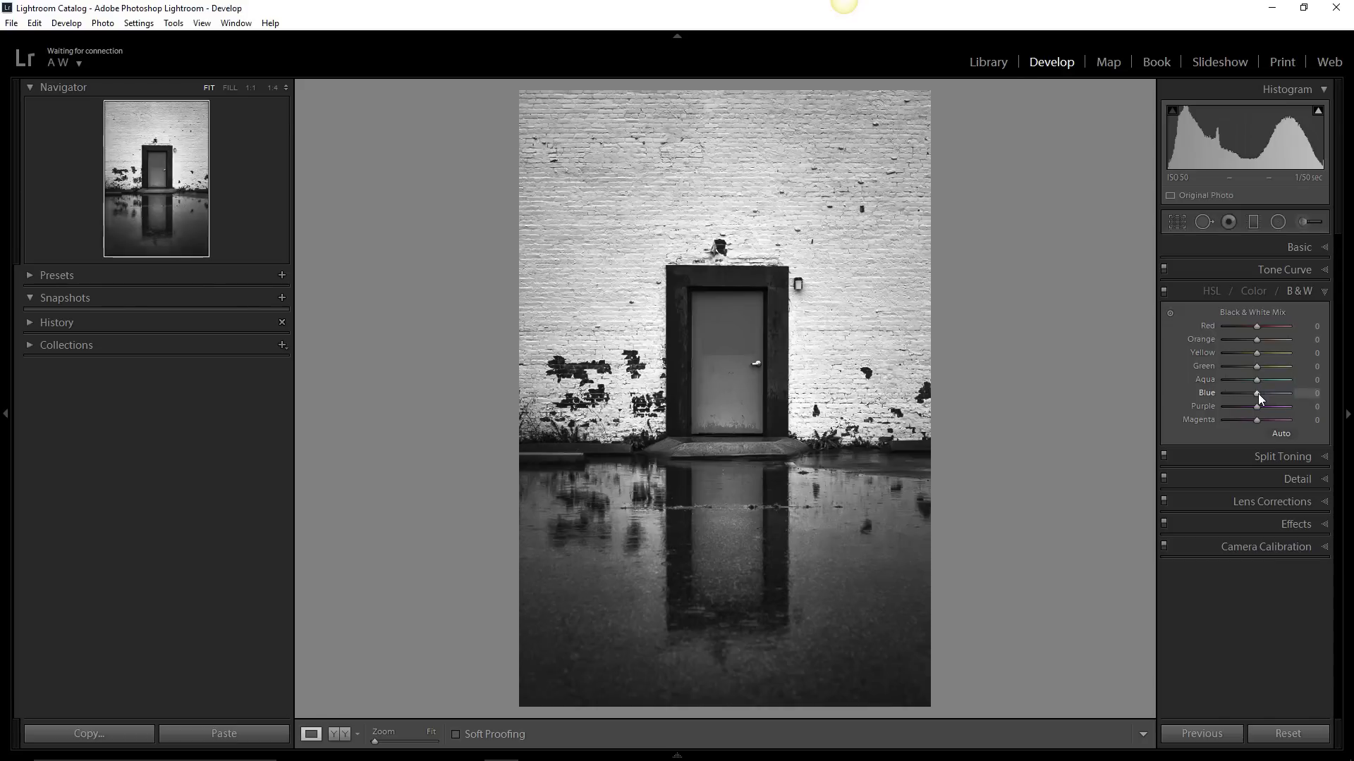
mouse_move(1271, 392)
left_mouse_down()
mouse_move(1243, 392)
mouse_move(1273, 393)
left_mouse_up()
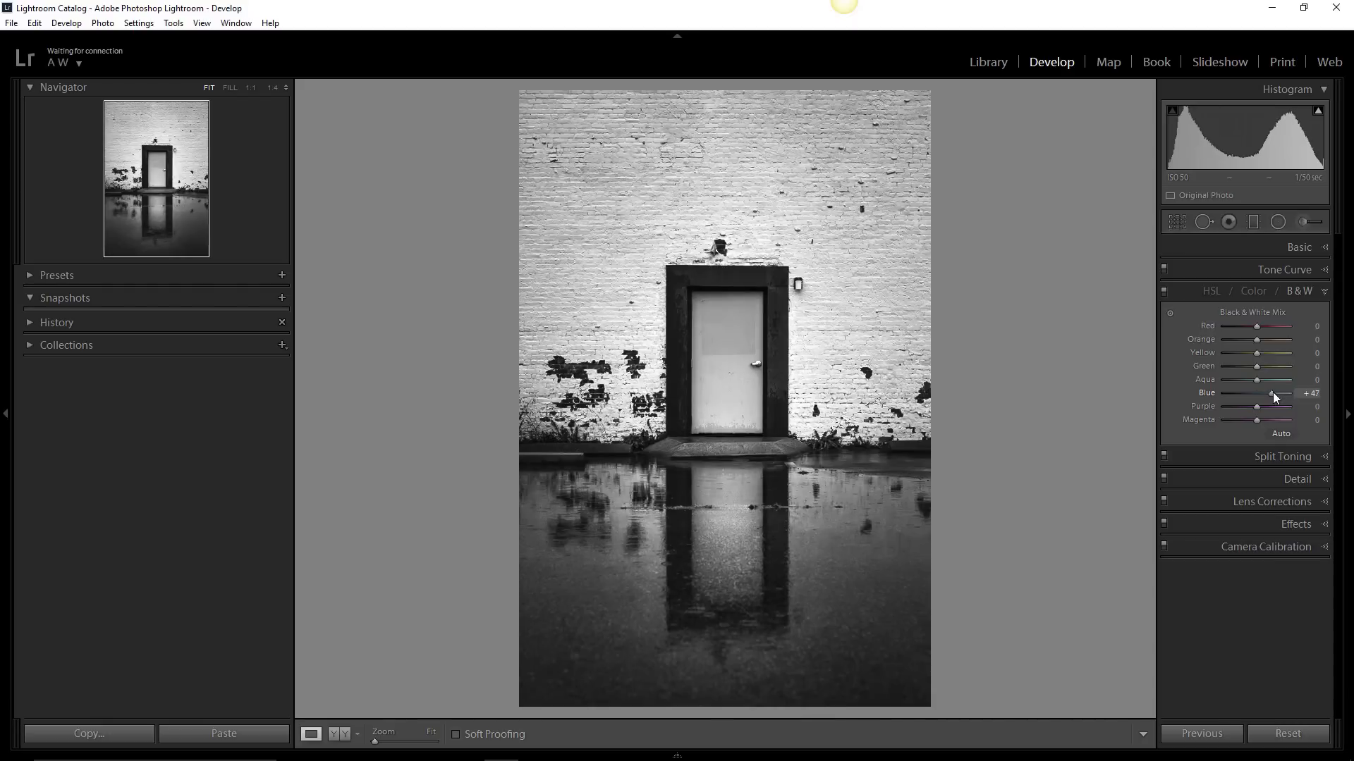
mouse_move(1272, 392)
left_mouse_down()
mouse_move(1245, 391)
mouse_move(1270, 392)
left_mouse_up()
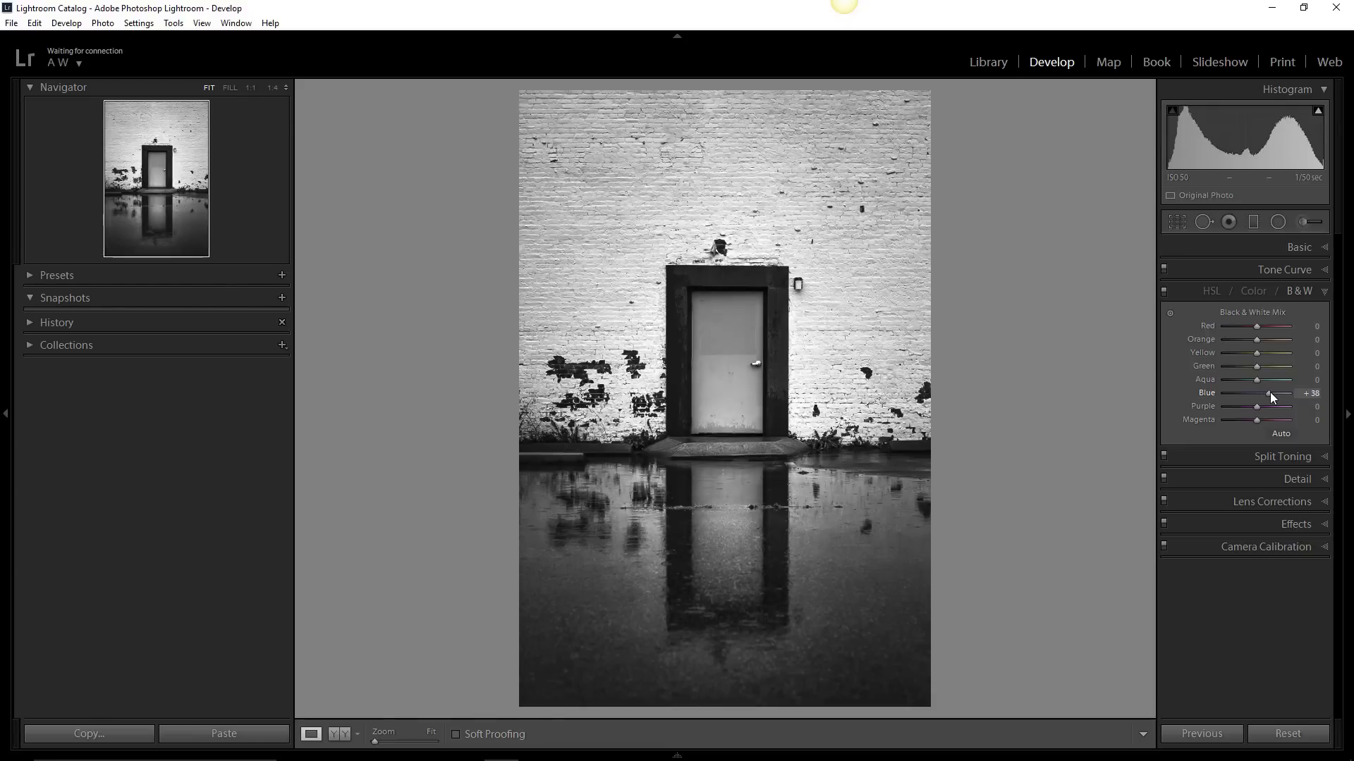
left_click_drag(1271, 393, 1272, 392)
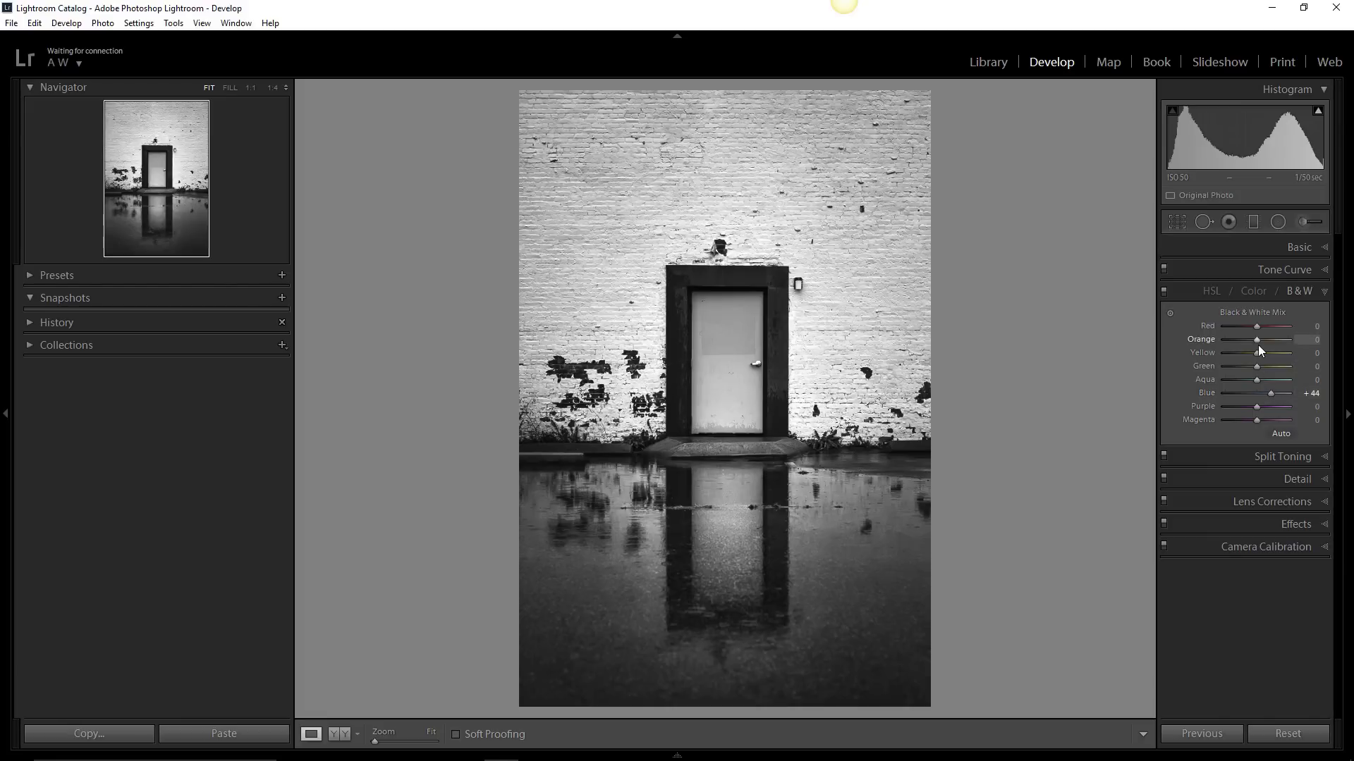
- Set the Black & White Mix to Yellow -78, Green +60, Red +58 and Orange +49
left_click_drag(1258, 353, 1233, 356)
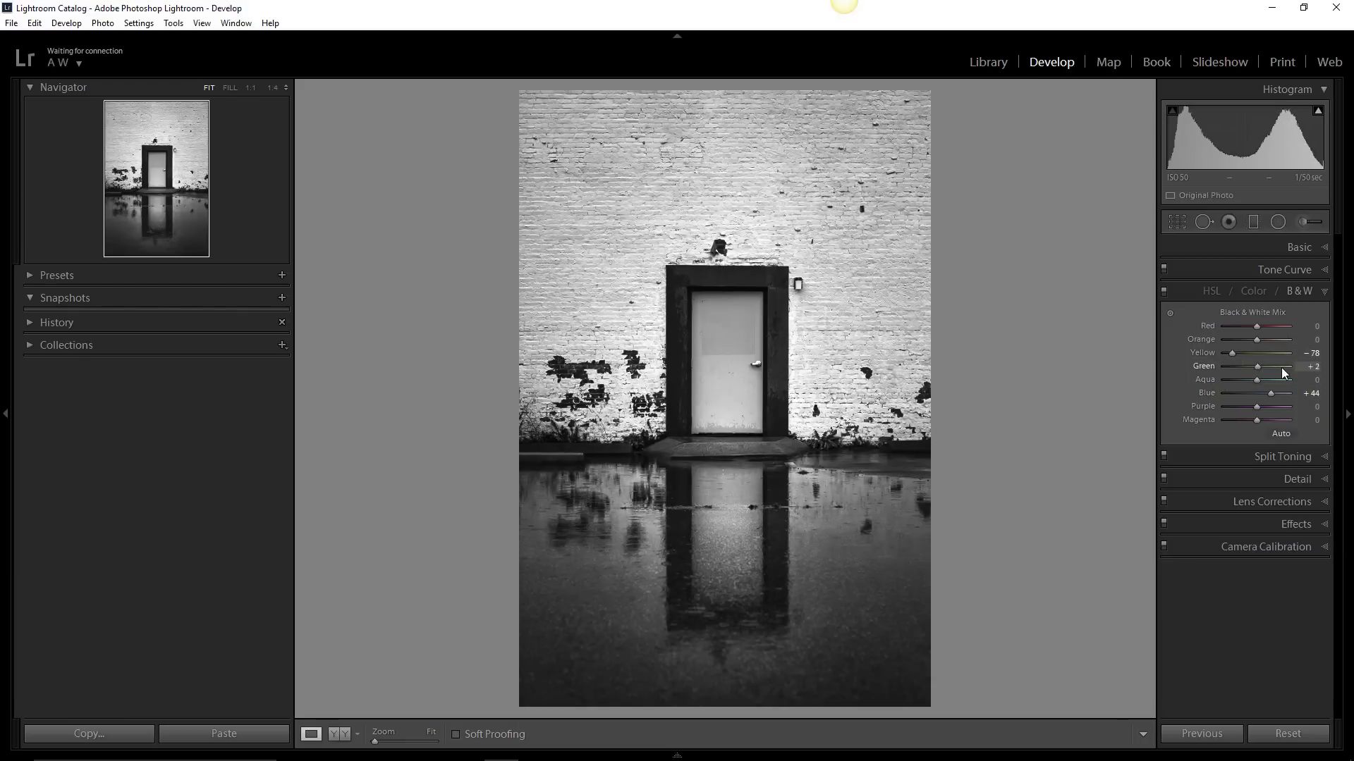
left_click_drag(1280, 366, 1284, 366)
mouse_move(1269, 328)
left_mouse_down()
mouse_move(1248, 326)
mouse_move(1280, 327)
mouse_move(1229, 338)
mouse_move(1275, 338)
left_mouse_up()
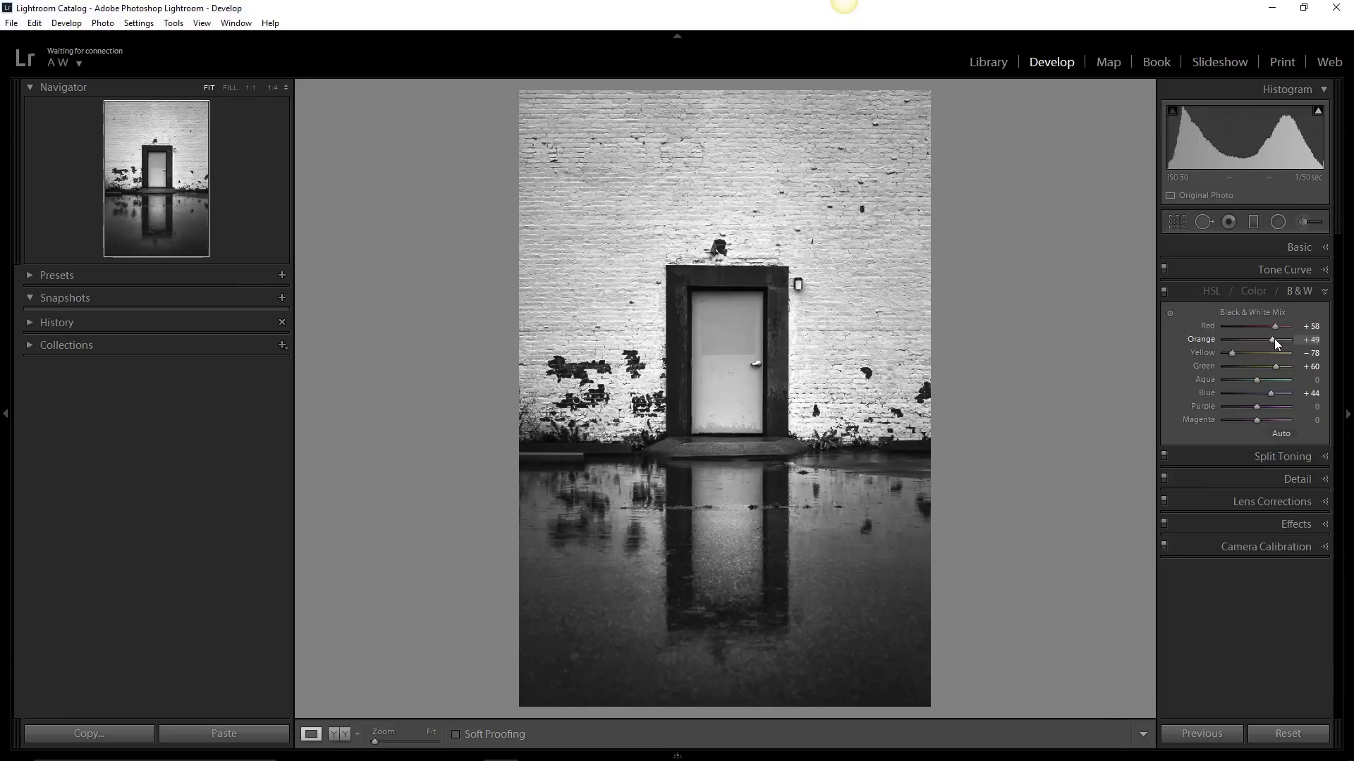